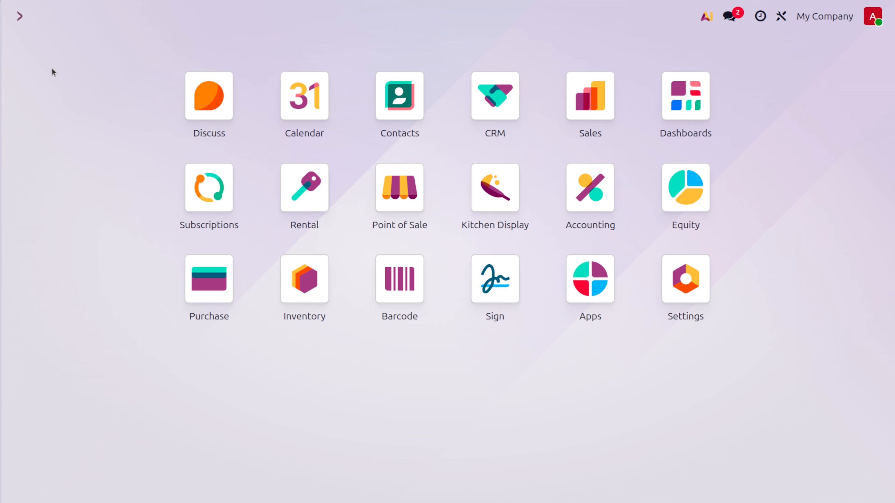
Open the Journals list under Accounting configuration.
text(acc)
key(Return)
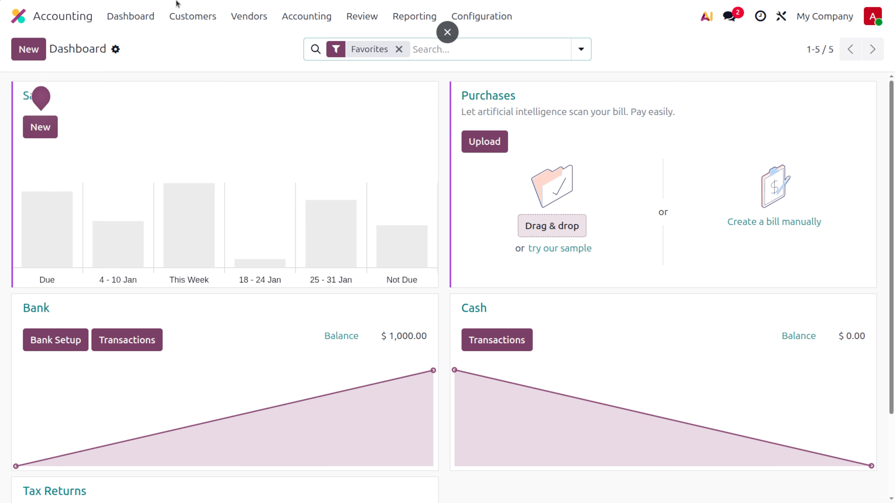
click(513, 22)
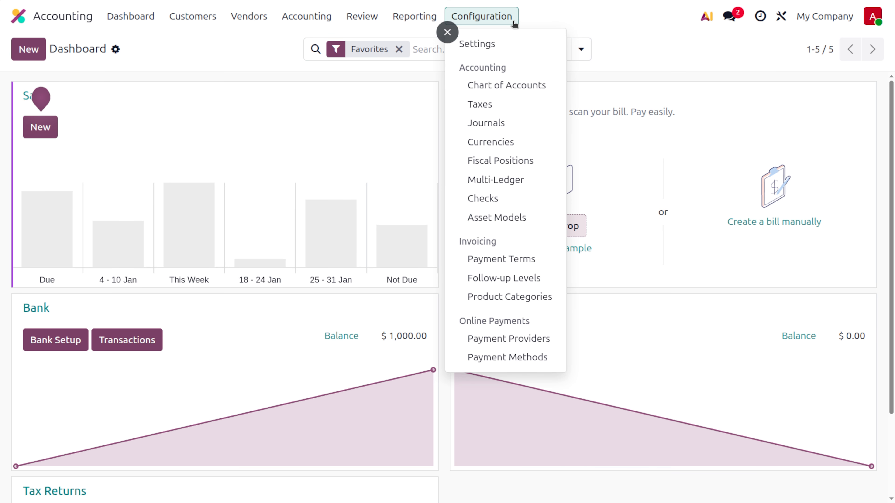
click(526, 122)
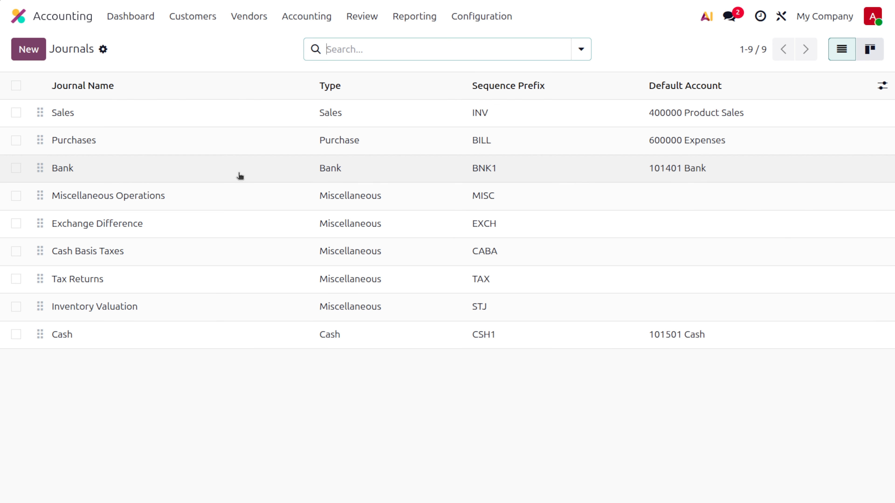
Review the Bank journal's incoming and outgoing payment accounts.
click(240, 173)
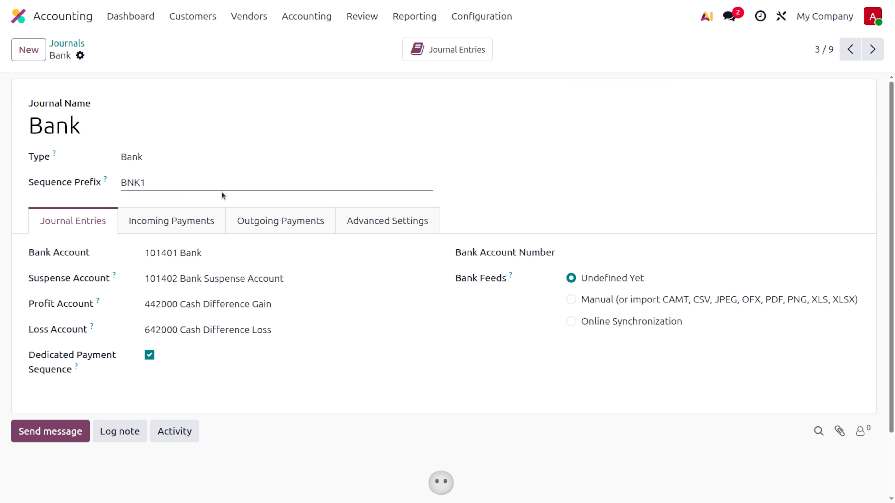
click(182, 222)
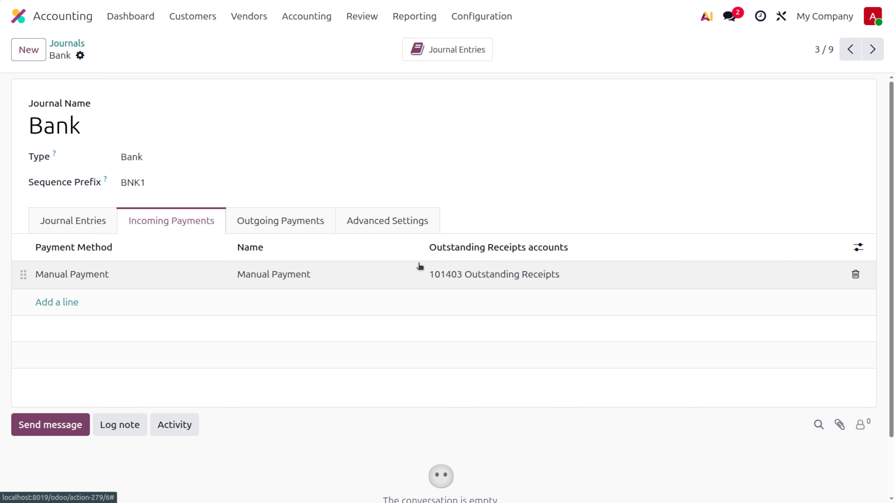
click(294, 230)
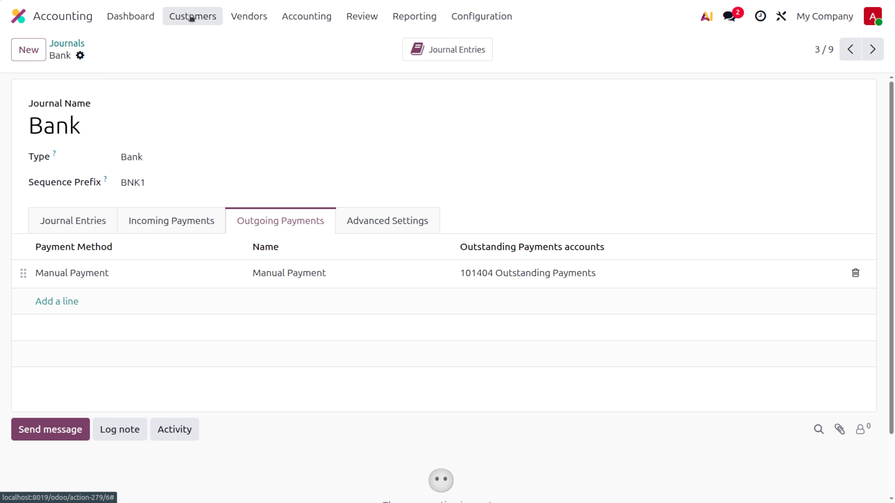
Open the Cash journal and check that incoming payments use account 101501 Cash.
click(67, 43)
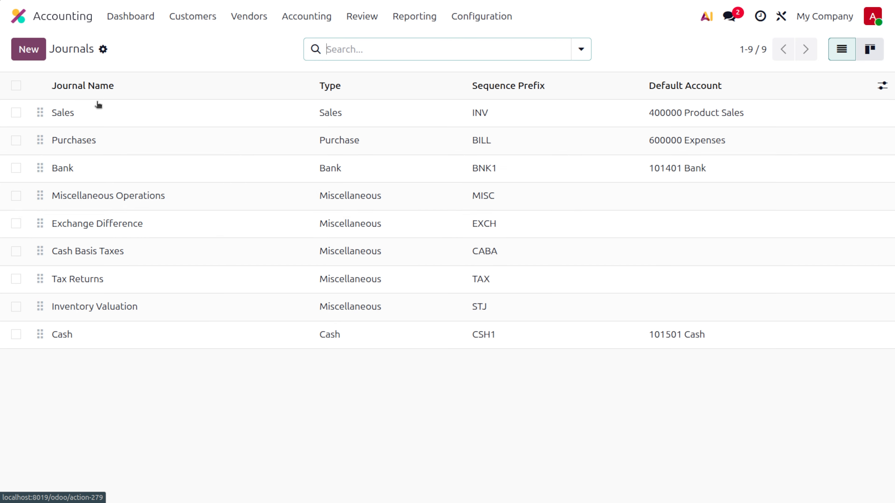
click(184, 333)
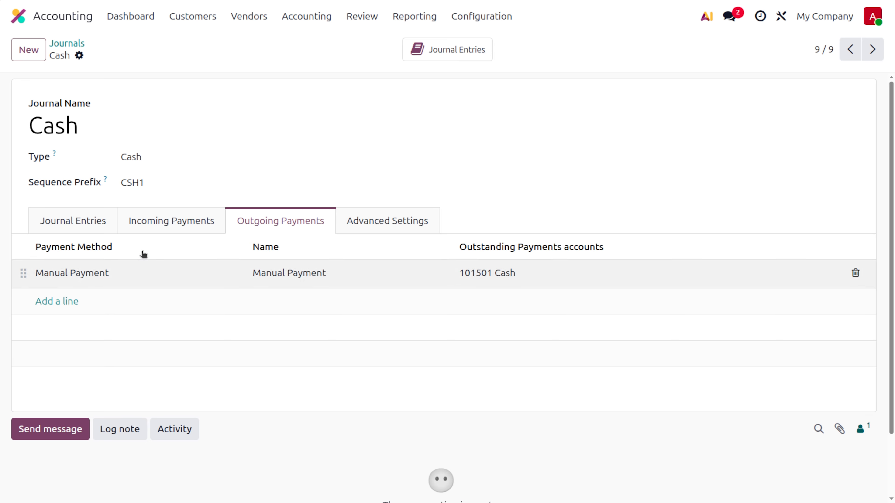
click(148, 226)
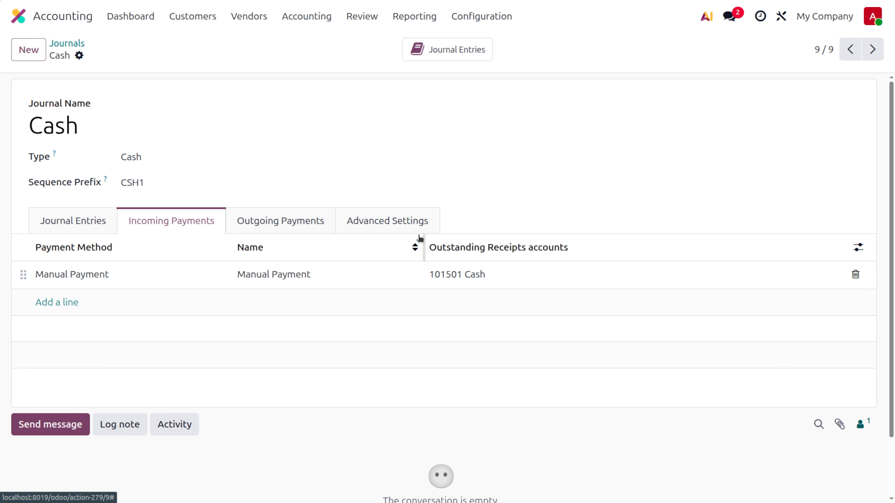
Start a new customer invoice and select the customer.
click(193, 16)
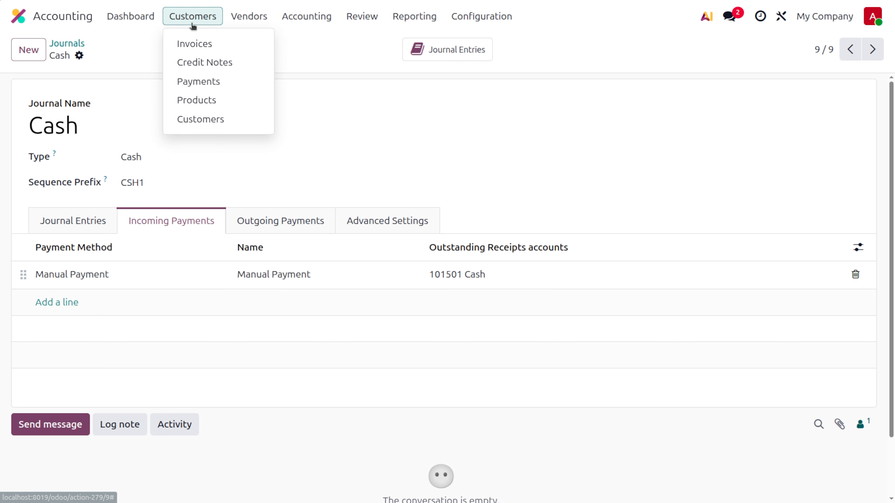
click(200, 44)
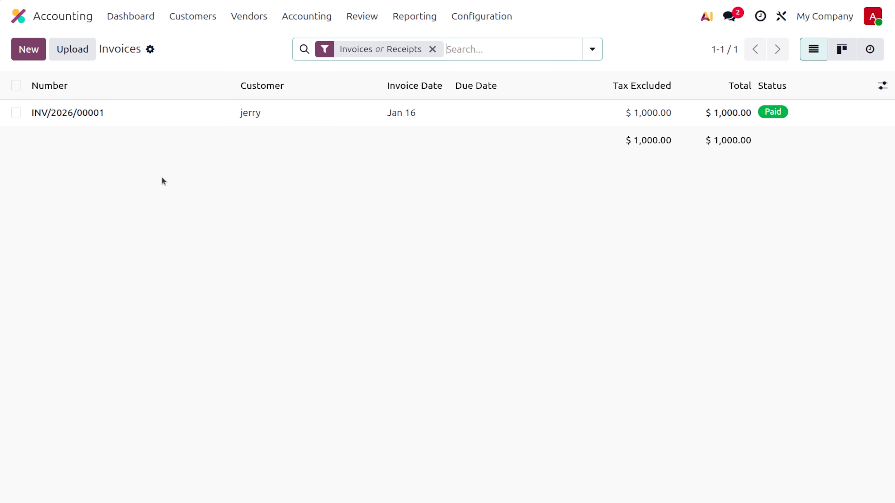
click(22, 49)
click(184, 187)
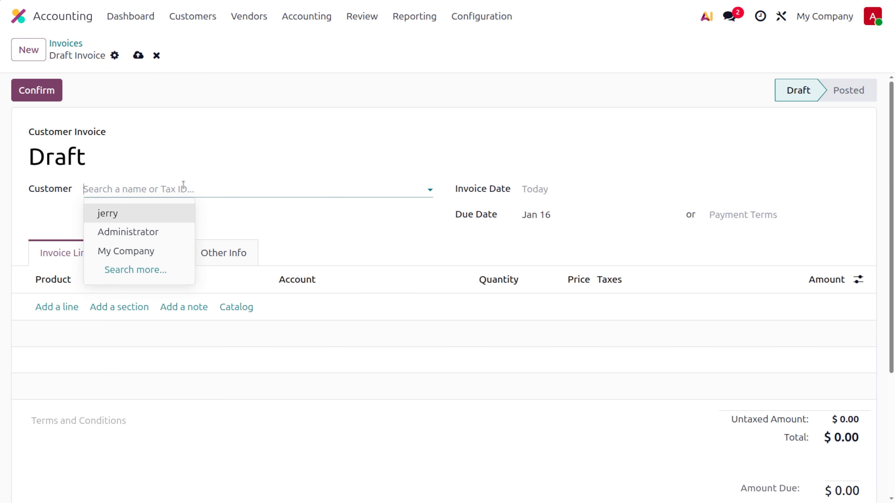
click(137, 211)
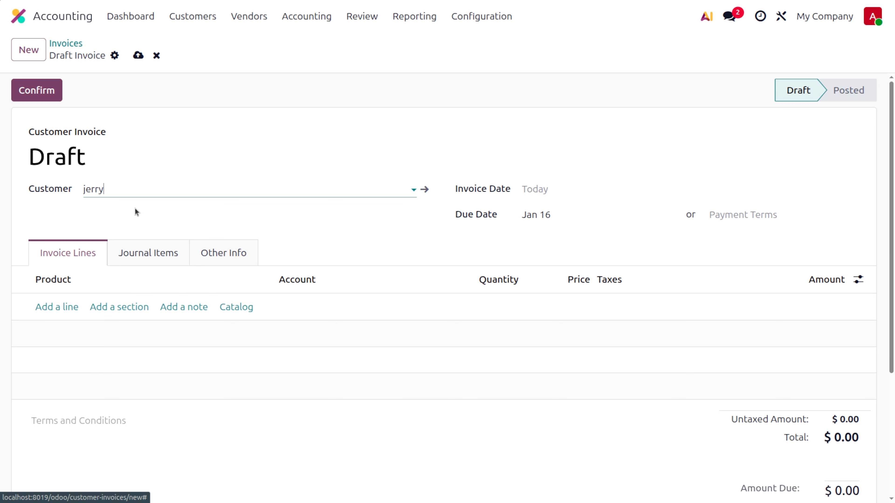
Add a Cash product line without the 15% tax, priced 10000, and save the draft.
click(64, 307)
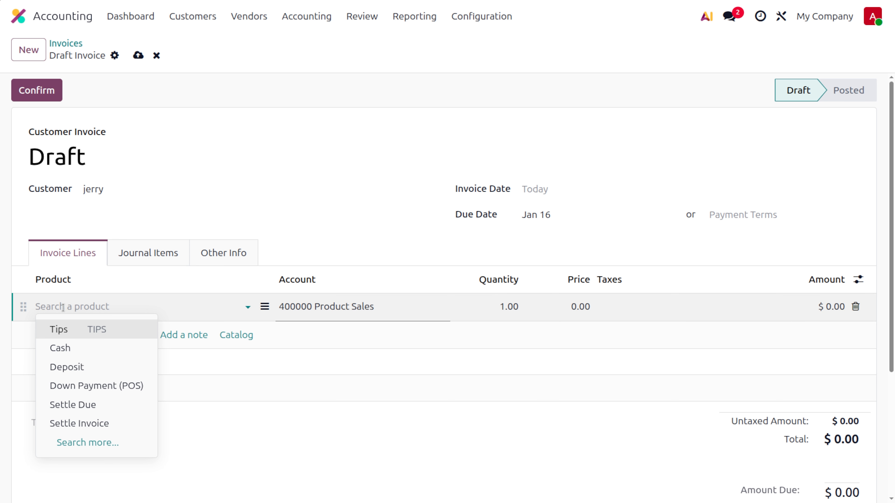
click(72, 347)
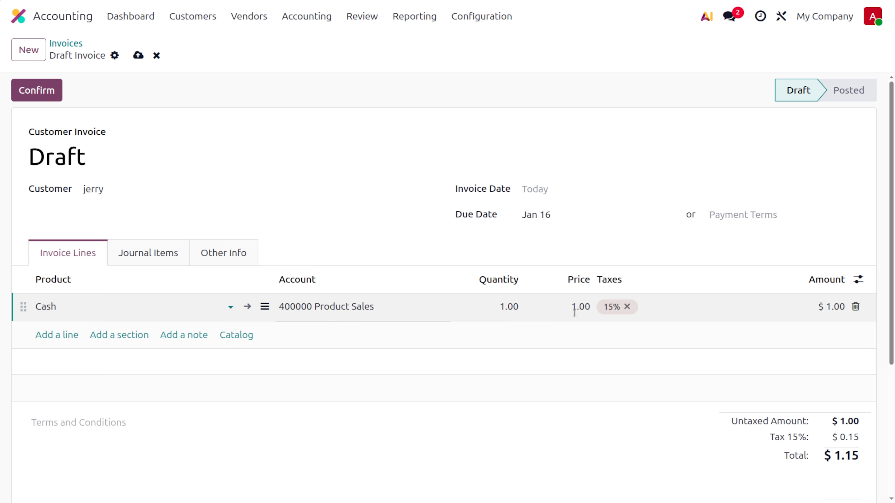
click(626, 307)
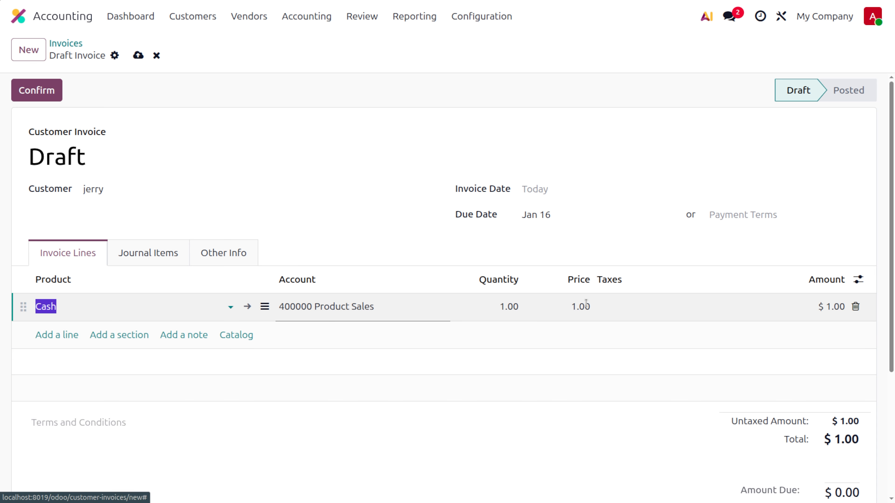
click(586, 306)
text(1000)
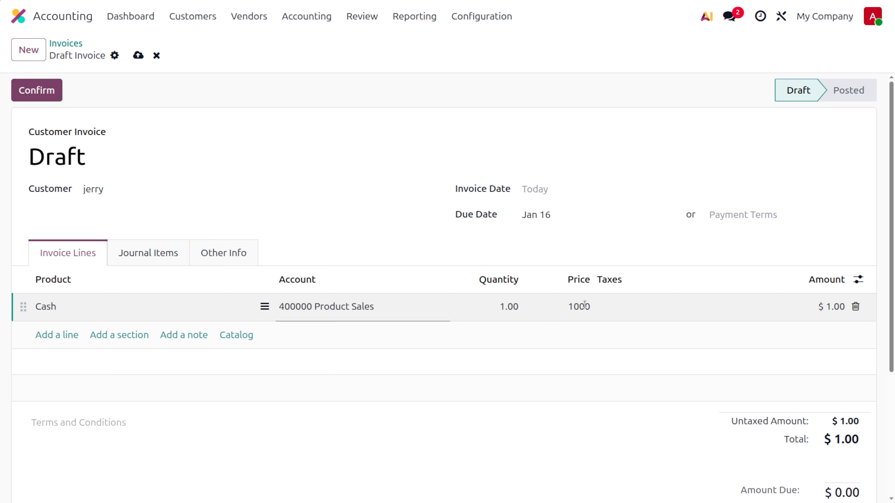
text(0)
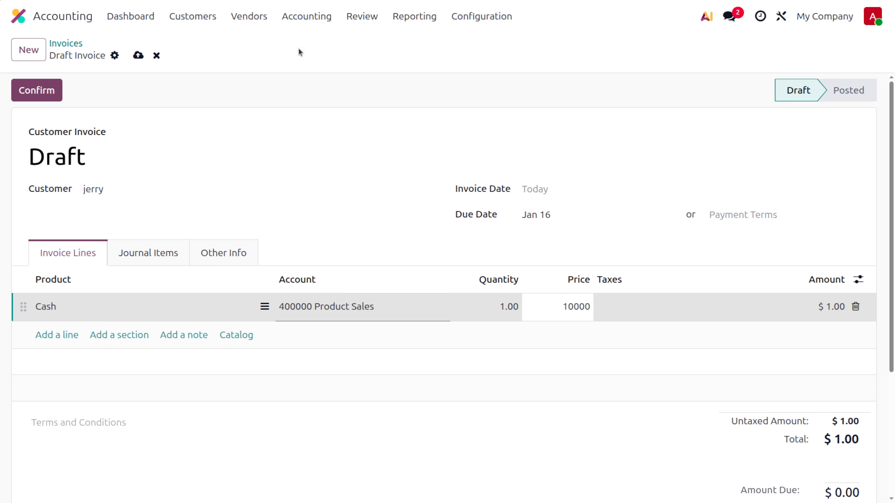
click(138, 57)
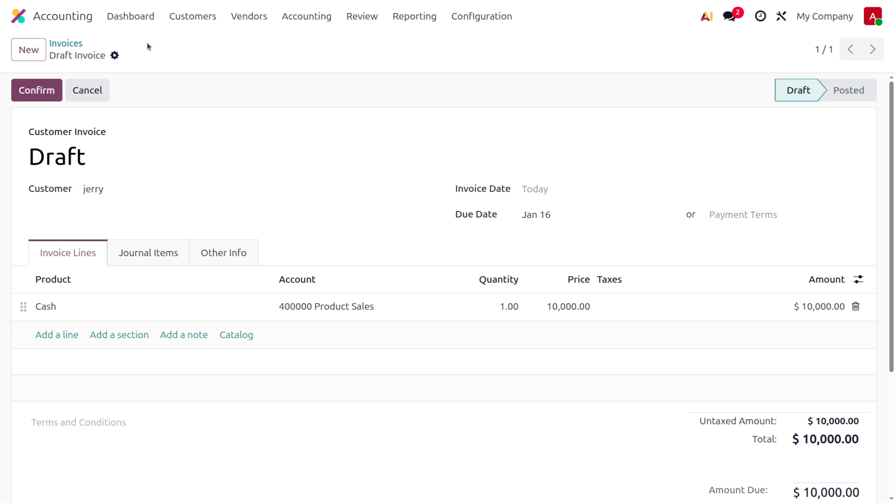
Check the dashboard's Bank ($1,000.00) and Cash ($0.00) balances.
click(129, 16)
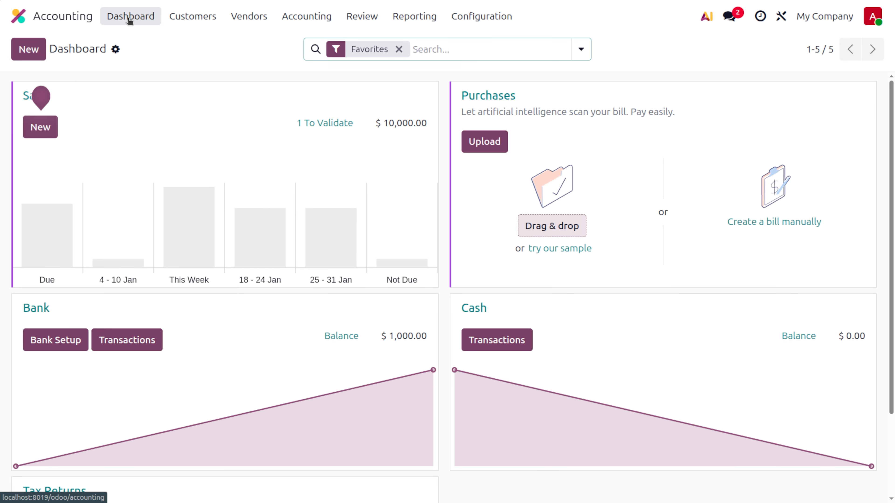
scroll(573, 400, down, 3)
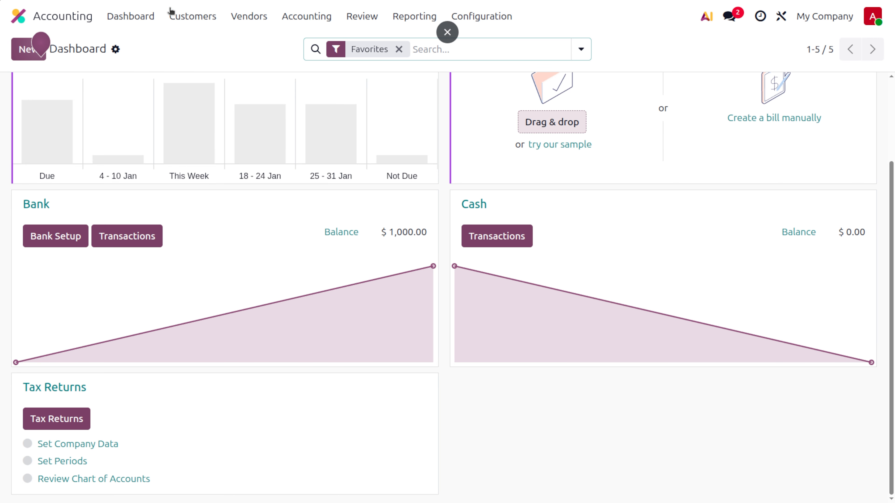
click(185, 20)
Confirm the $10,000.00 draft invoice so it posts as INV/2026/00002.
click(194, 45)
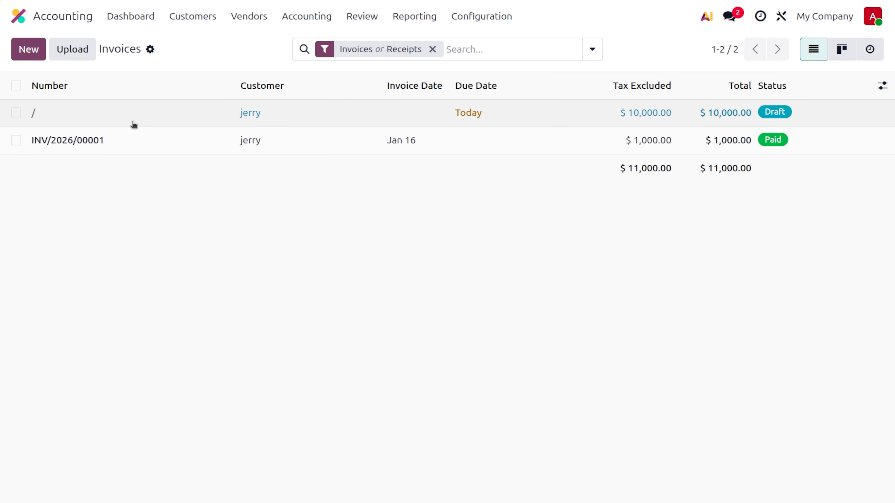
click(132, 121)
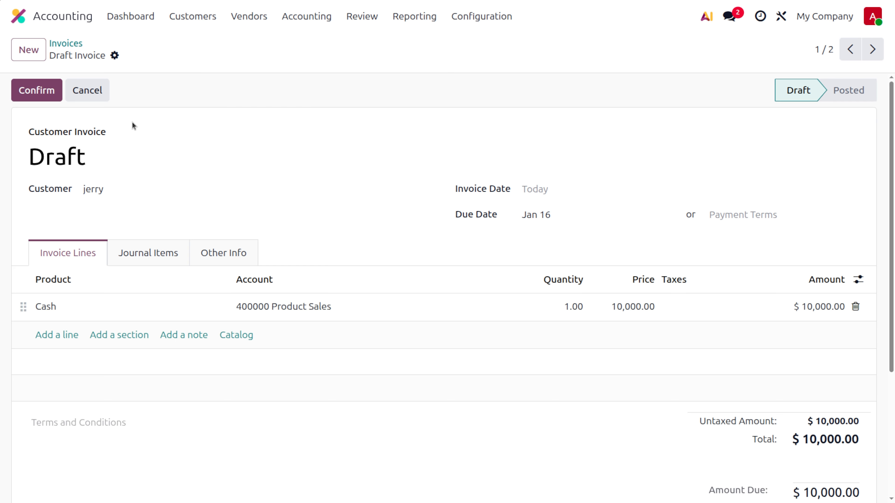
click(42, 89)
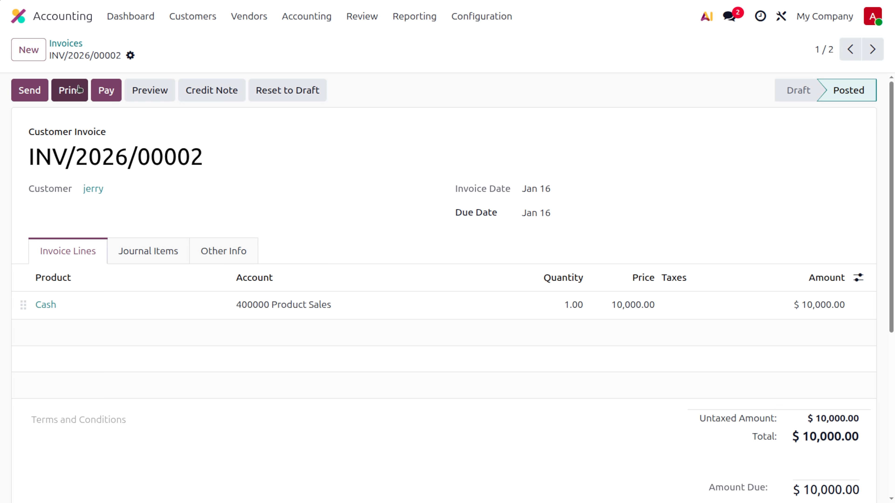
click(103, 94)
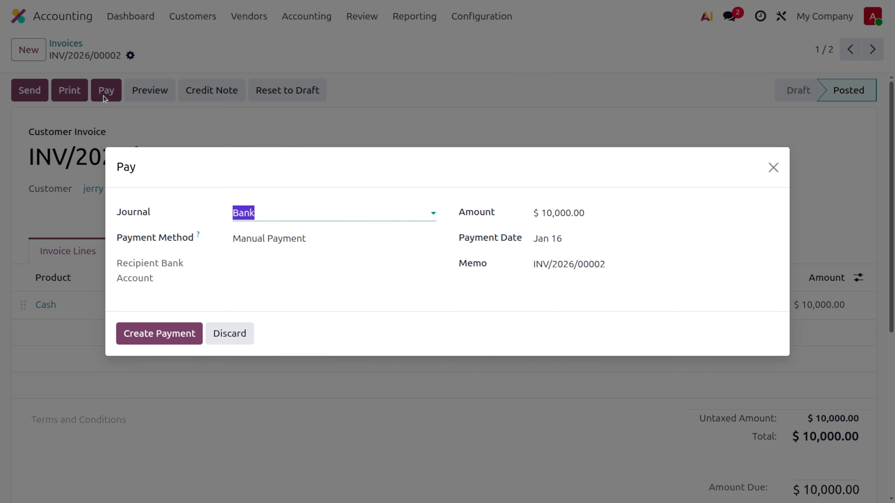
Pay the invoice in full through the Cash journal instead of Bank.
click(377, 218)
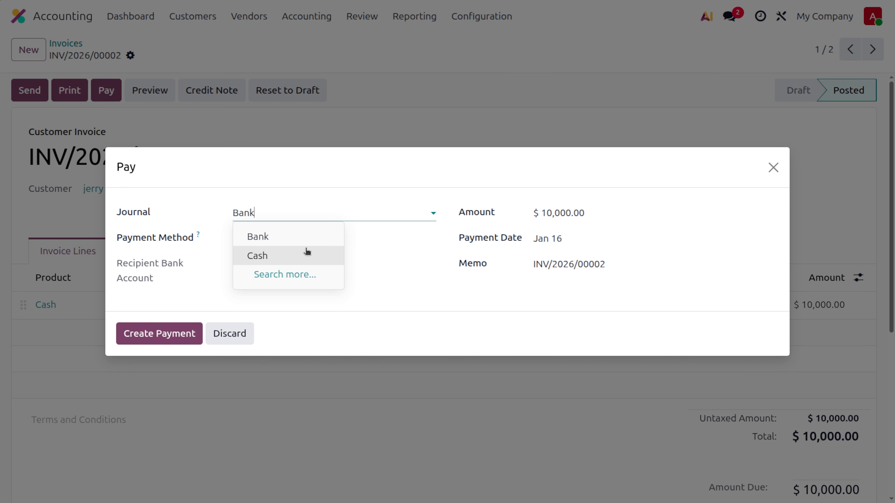
click(283, 257)
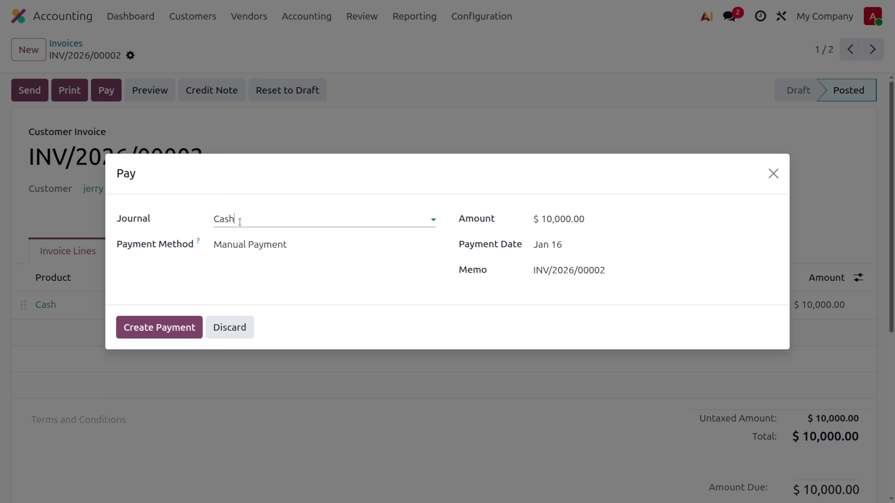
click(145, 328)
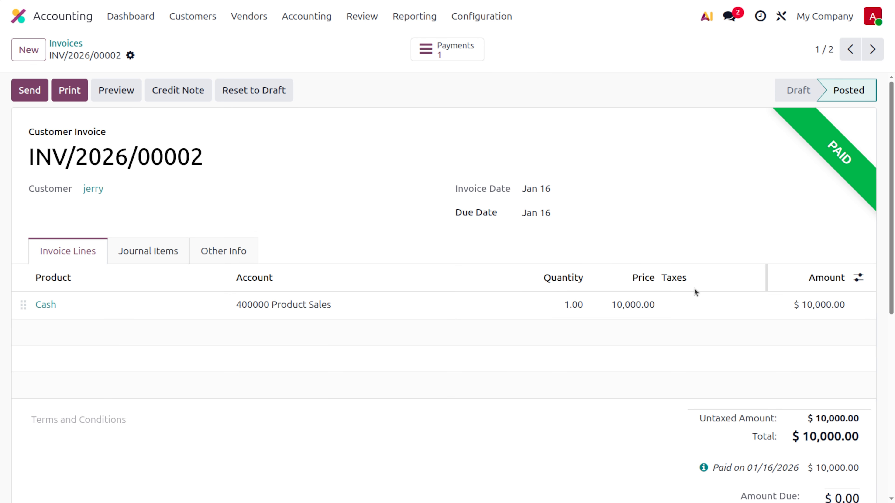
Return to the dashboard and confirm Cash now holds $10,000.00 and Bank $1,000.00.
click(66, 44)
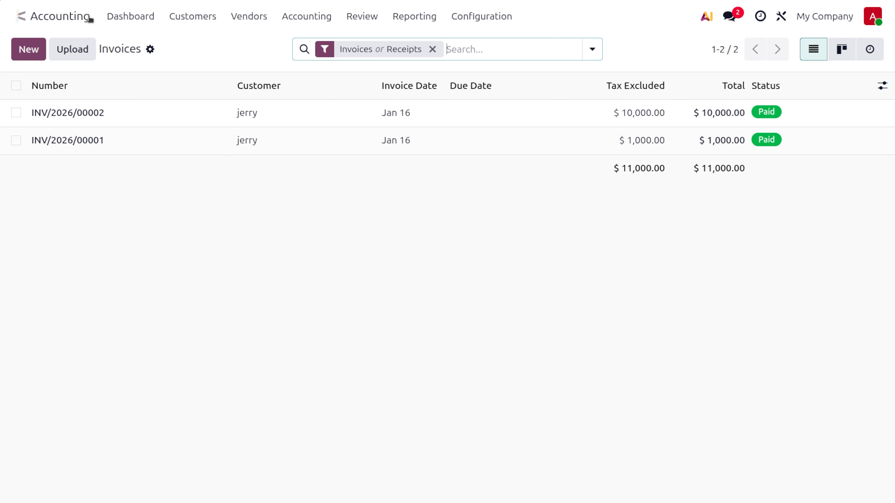
click(113, 20)
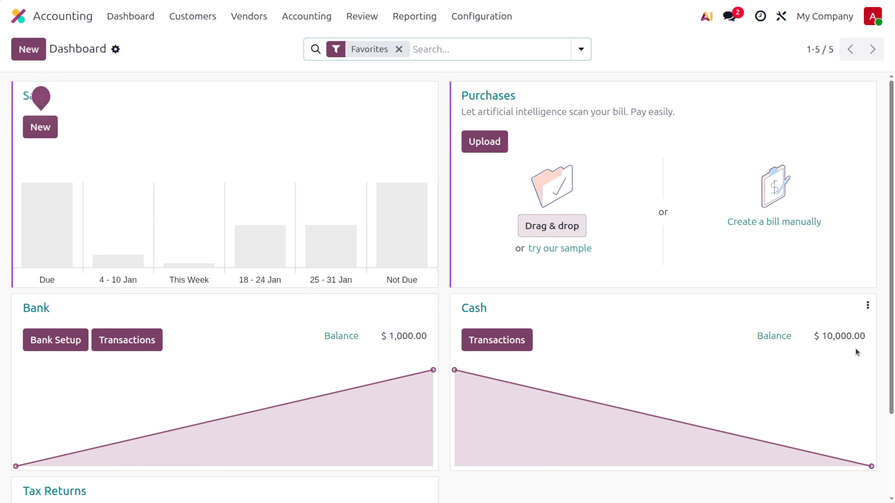
click(867, 306)
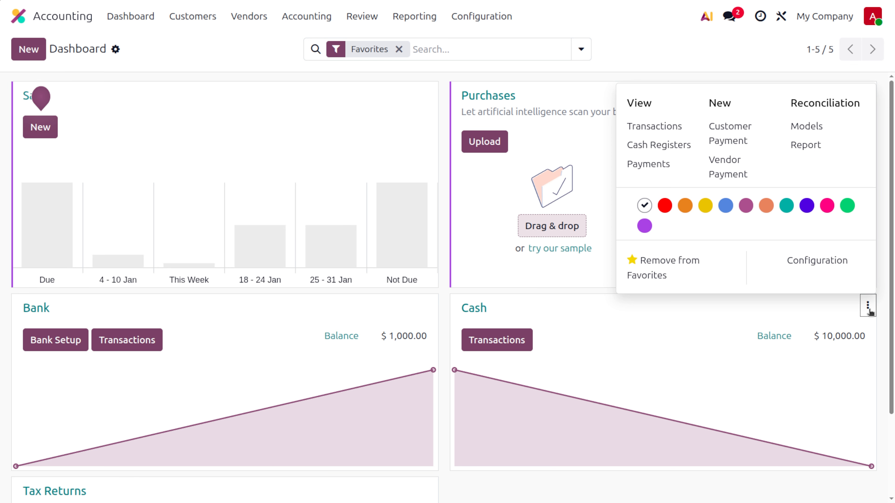
Add a Jan 16 'cash to bank' transaction of -10000 to the Cash journal.
click(668, 127)
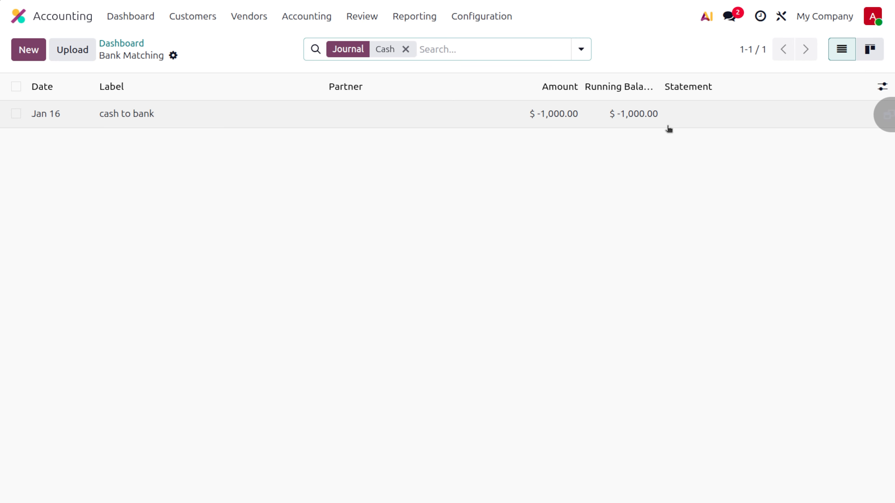
click(44, 59)
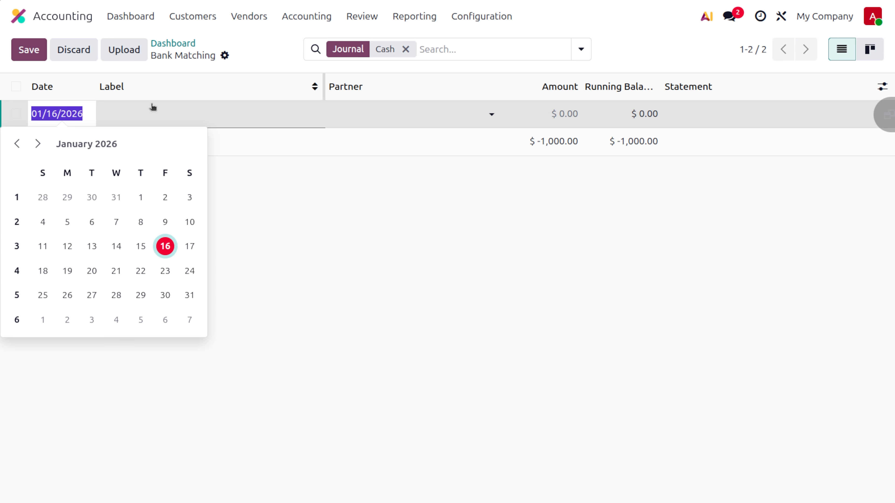
click(187, 108)
text(cash to bank)
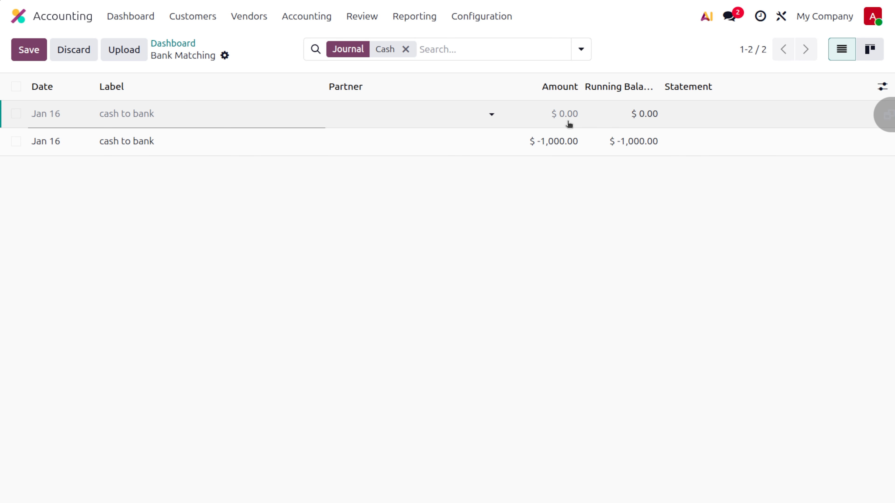
click(566, 113)
text(-10000)
click(559, 240)
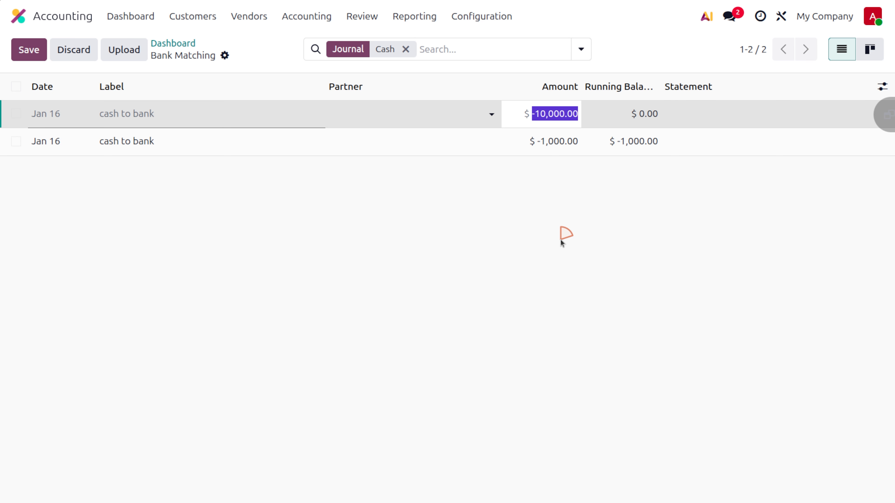
Reconcile the -$10,000.00 'cash to bank' line as an Internal Transfer.
click(870, 49)
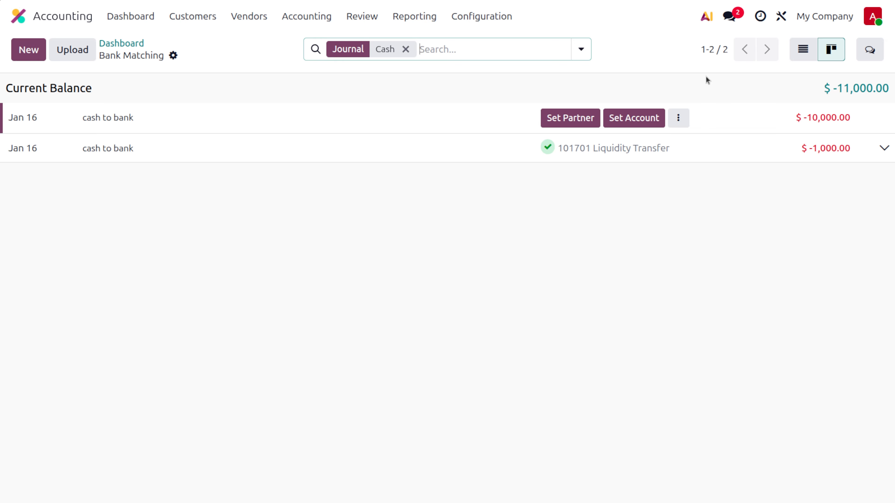
click(679, 118)
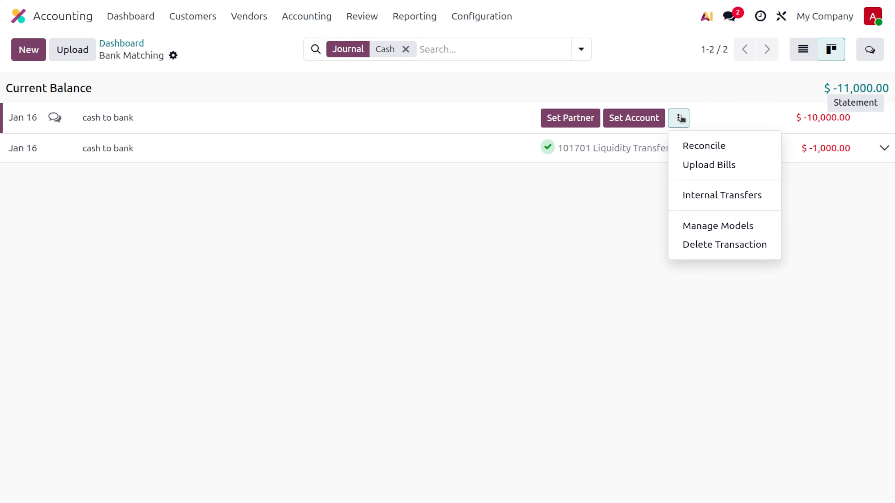
click(723, 196)
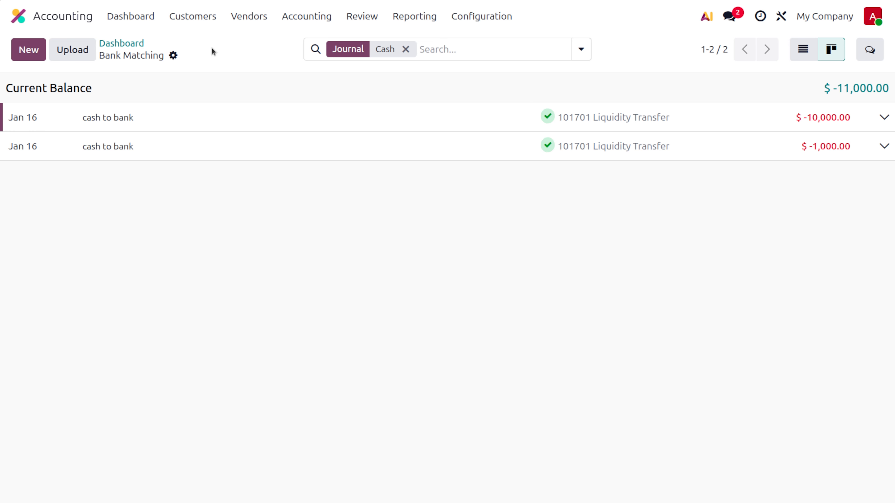
Add a Jan 16 'deposit in the bank' transaction of 10000 to the Bank journal.
click(141, 45)
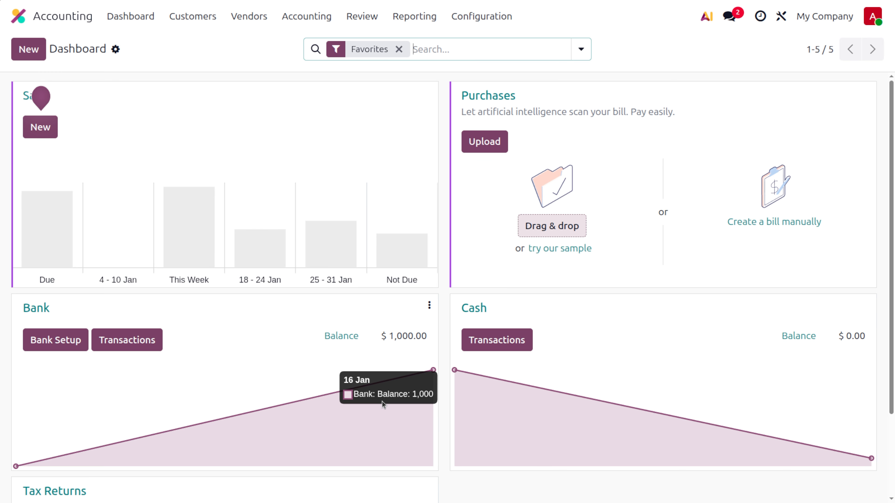
click(429, 305)
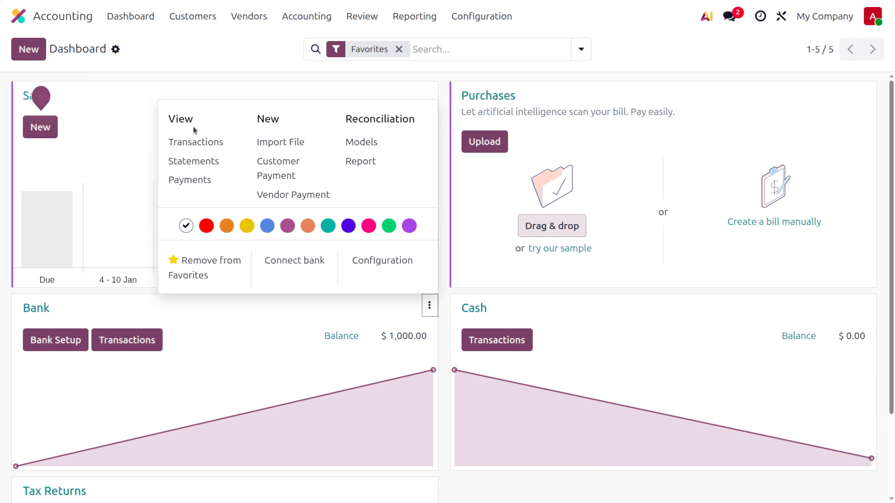
click(205, 142)
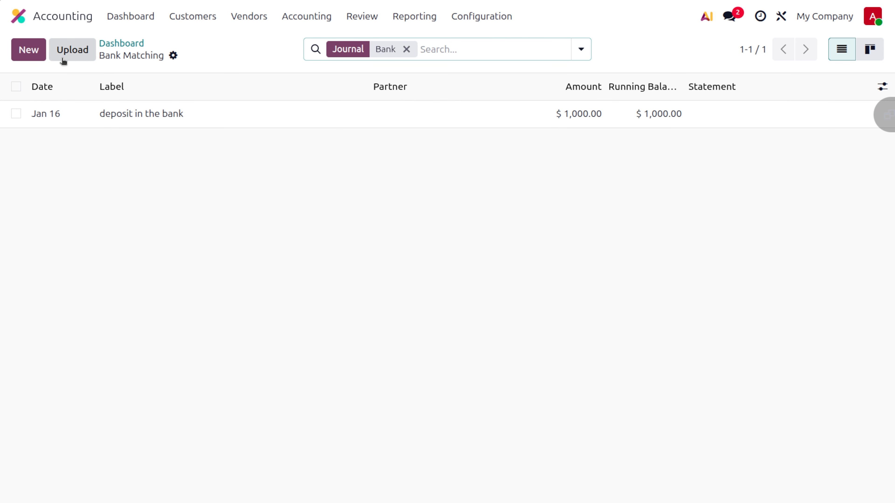
click(29, 50)
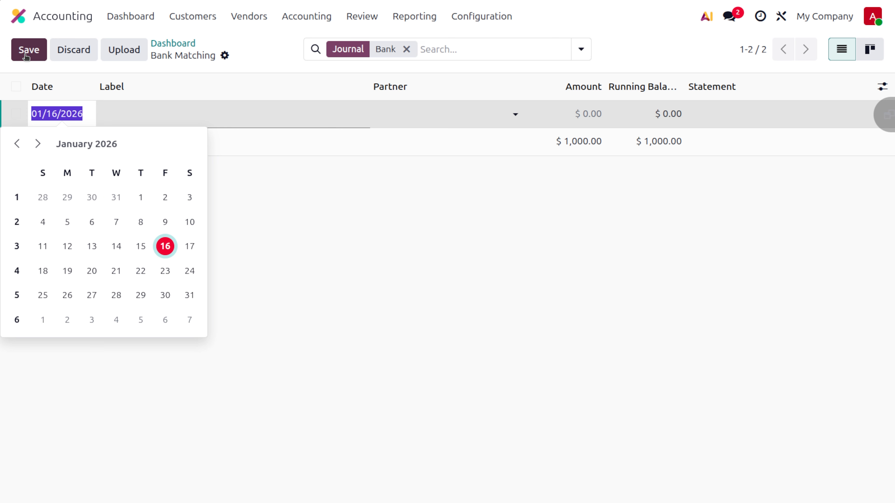
click(225, 114)
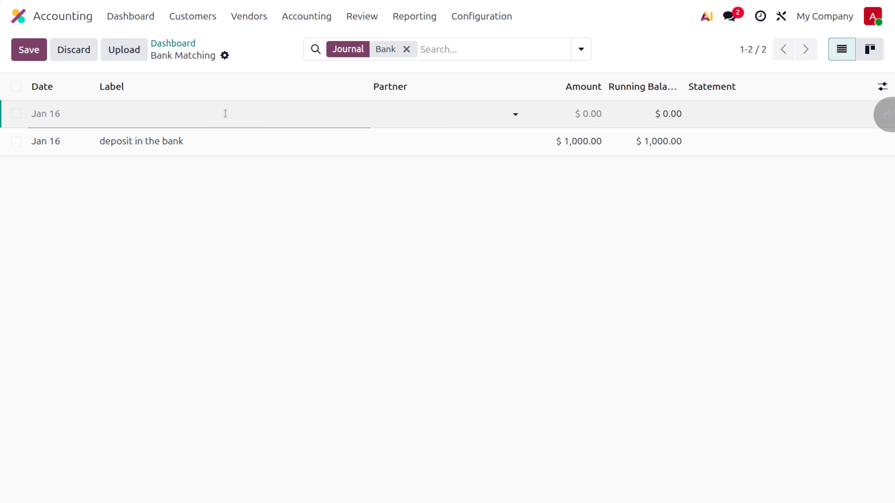
text(deposit in the bank)
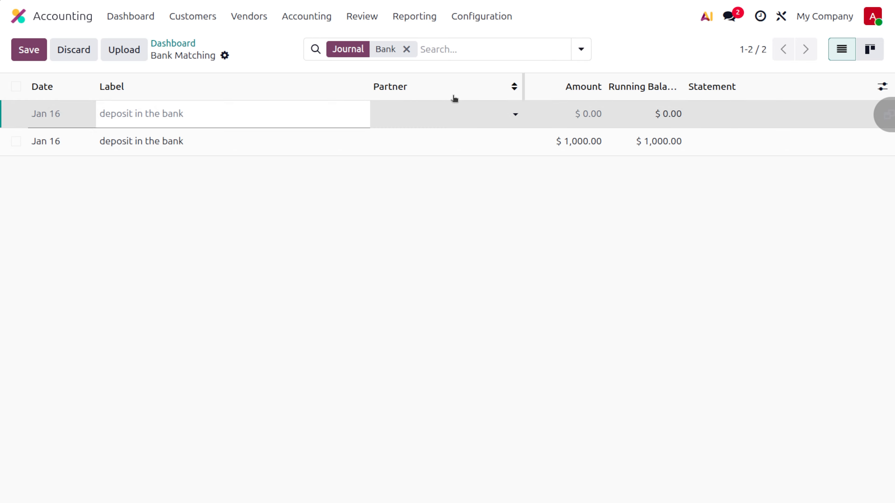
click(595, 115)
text(10000)
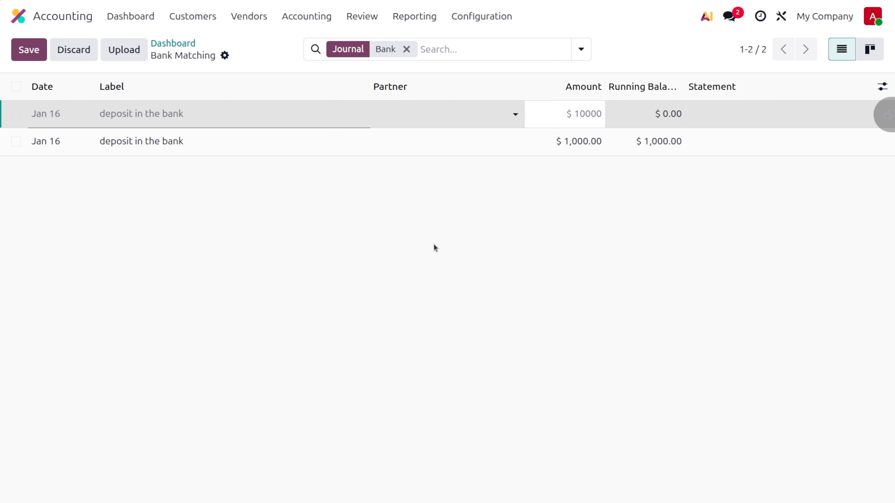
click(29, 50)
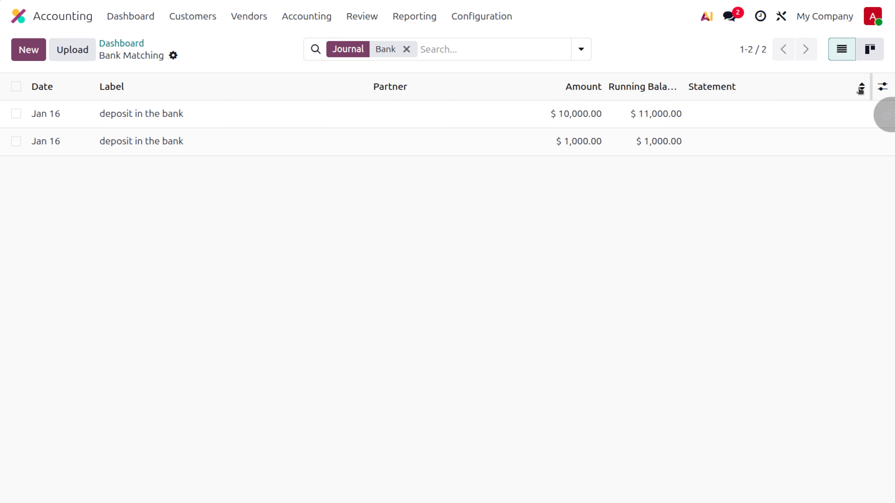
Reconcile the $10,000.00 deposit as an Internal Transfer, then return to the dashboard.
click(869, 49)
click(678, 118)
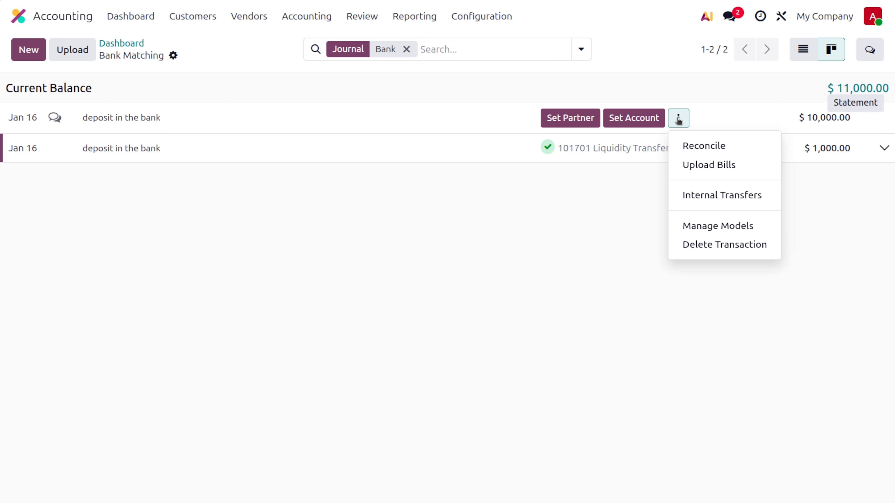
click(701, 196)
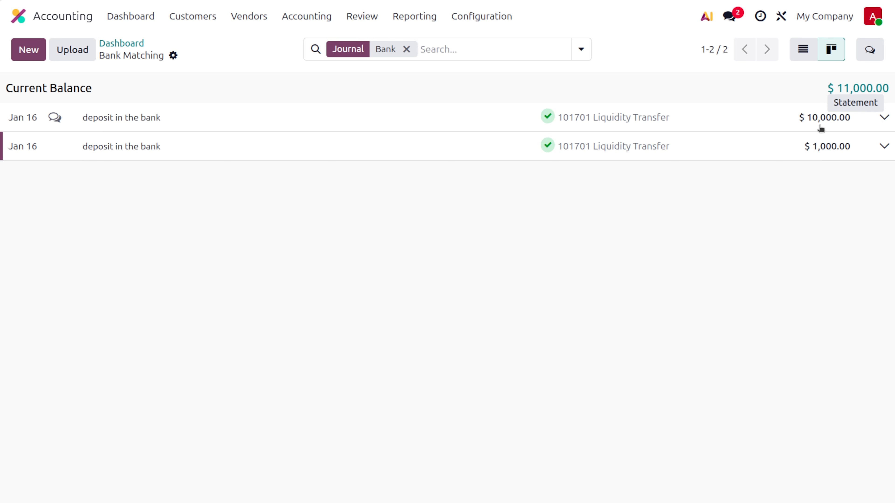
click(129, 43)
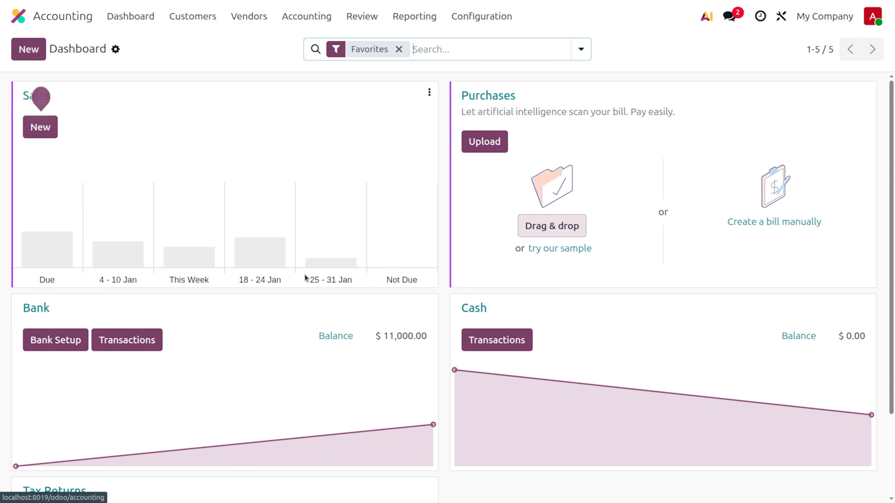